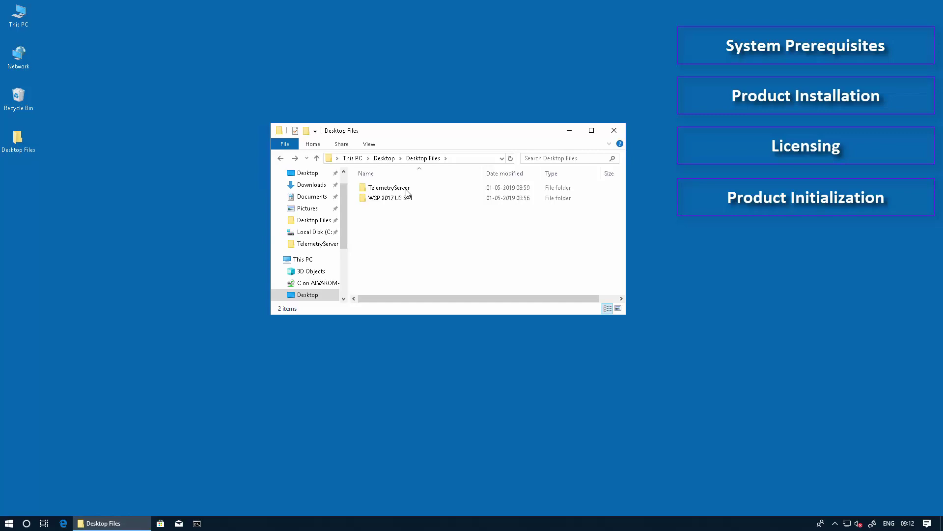
- Mount the TelemServer_6.81.7059.3 ISO from the TelemetryServer folder
double_click(389, 188)
right_click(407, 188)
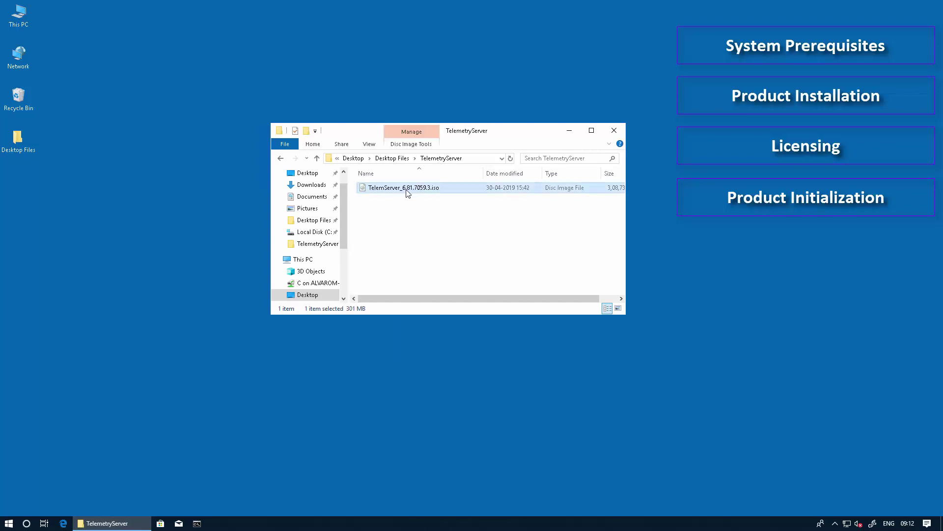
left_click(417, 197)
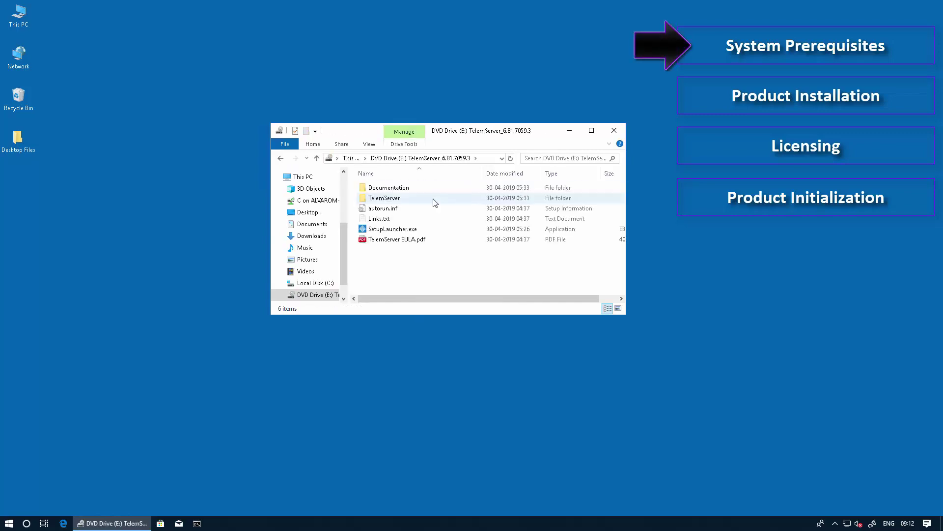
- Run SetupLauncher.exe from the mounted image as administrator
left_click(406, 230)
right_click(405, 230)
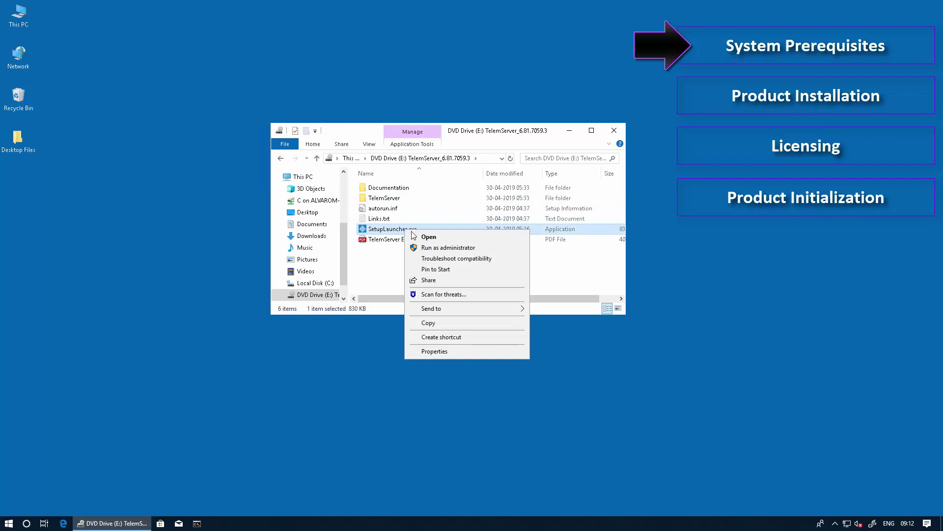
left_click(441, 248)
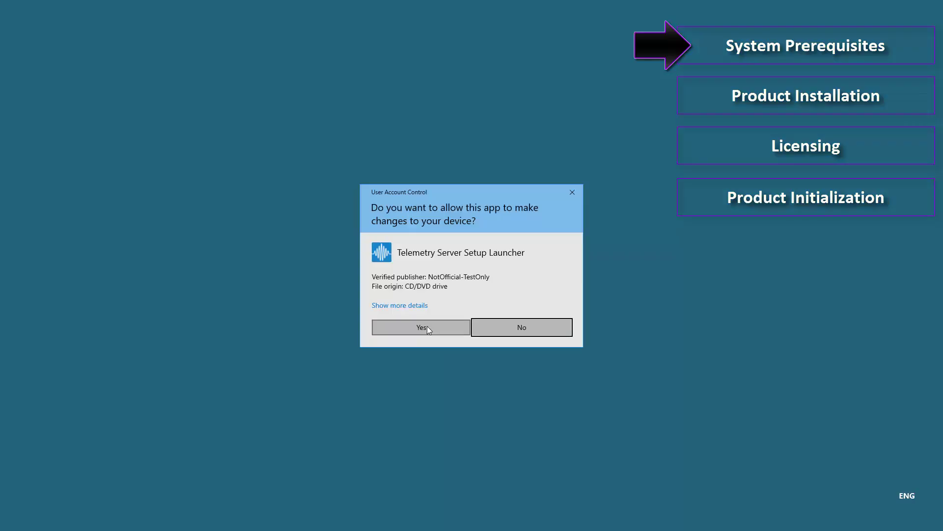
left_click(427, 326)
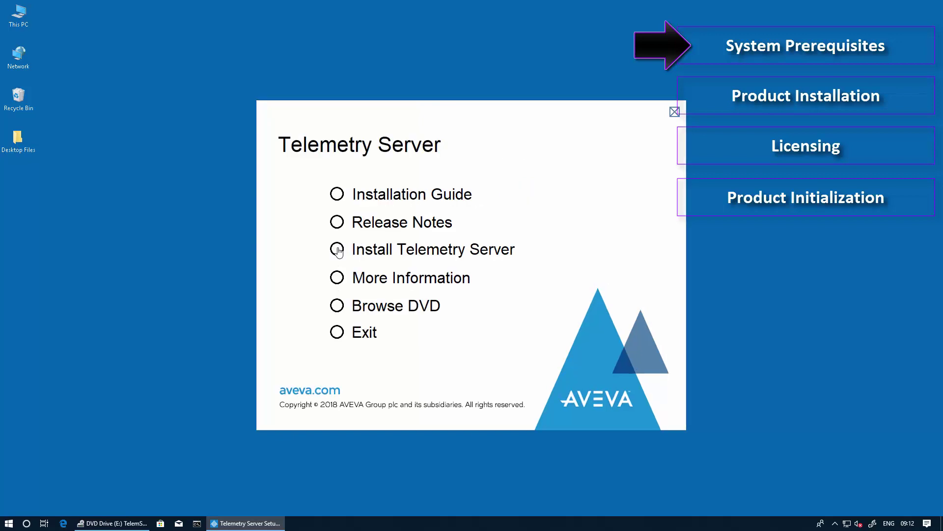
- Attempt the comms drivers install, acknowledge the OI Core G-3.0 requirement and cancellation, then close the launcher
left_click(338, 250)
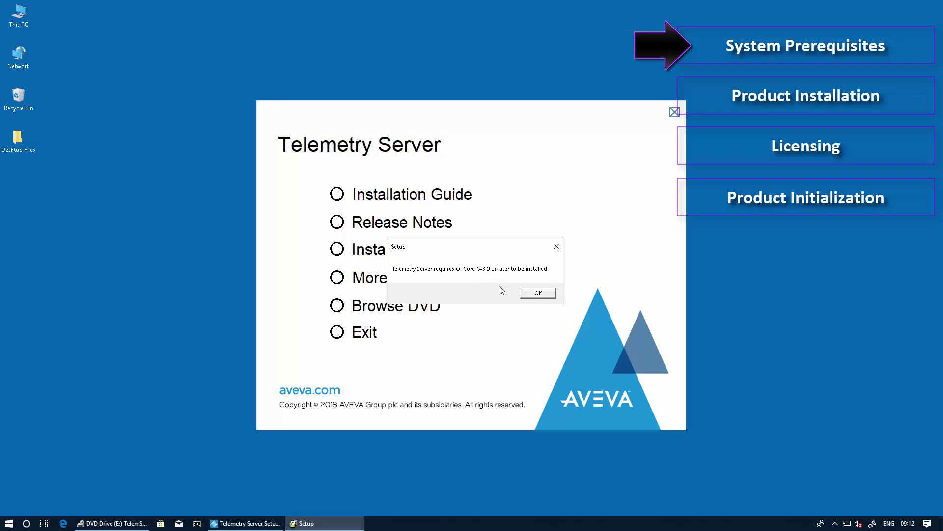
left_click(538, 295)
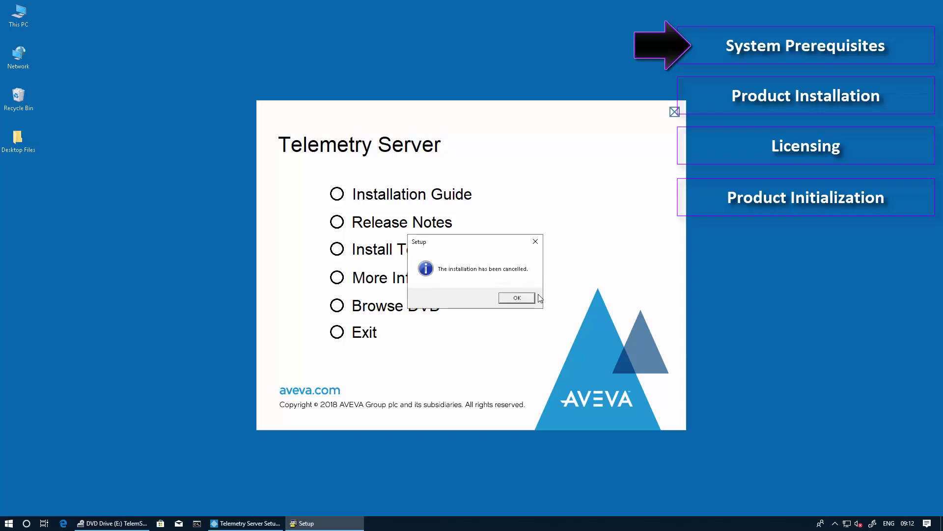
left_click(537, 241)
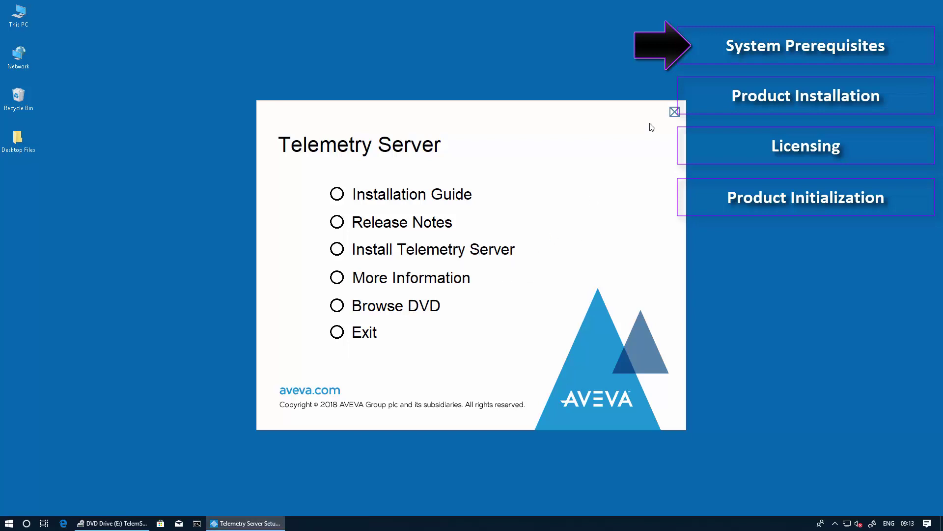
left_click(675, 112)
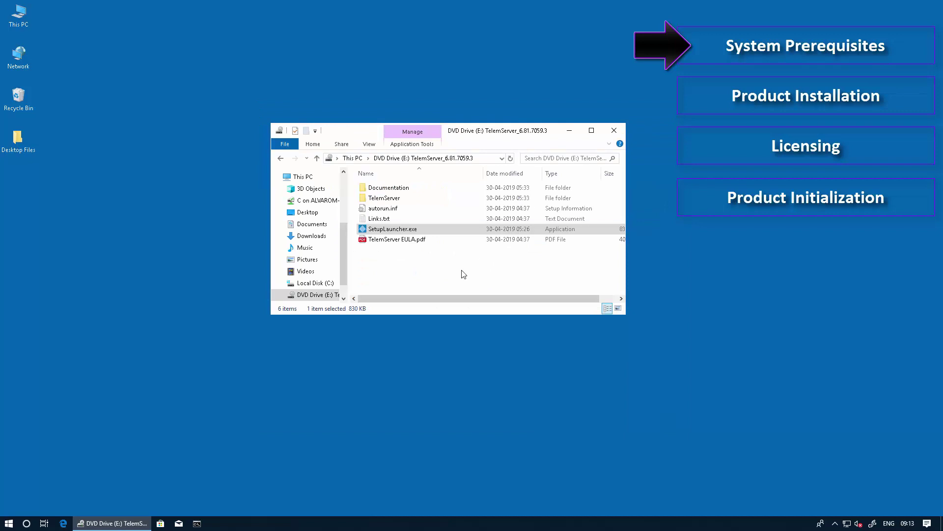
- Run Setup.exe from Desktop Files > WSP 2017 U3 SP1 as administrator
left_click(281, 159)
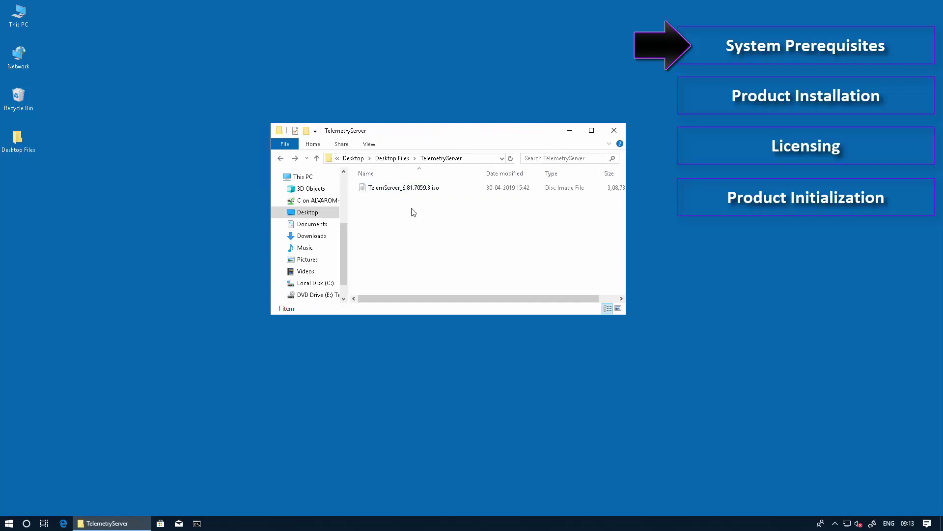
key("alt+Up")
double_click(391, 199)
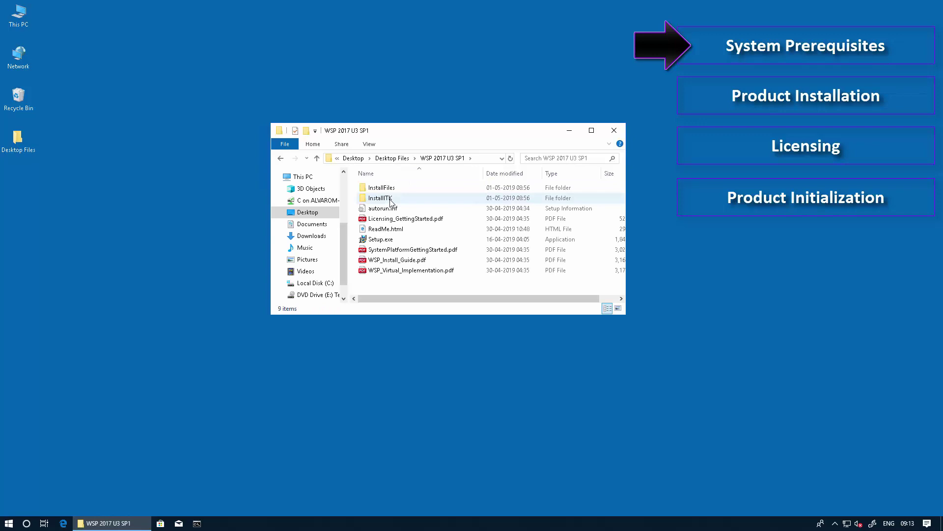
left_click(384, 240)
right_click(384, 241)
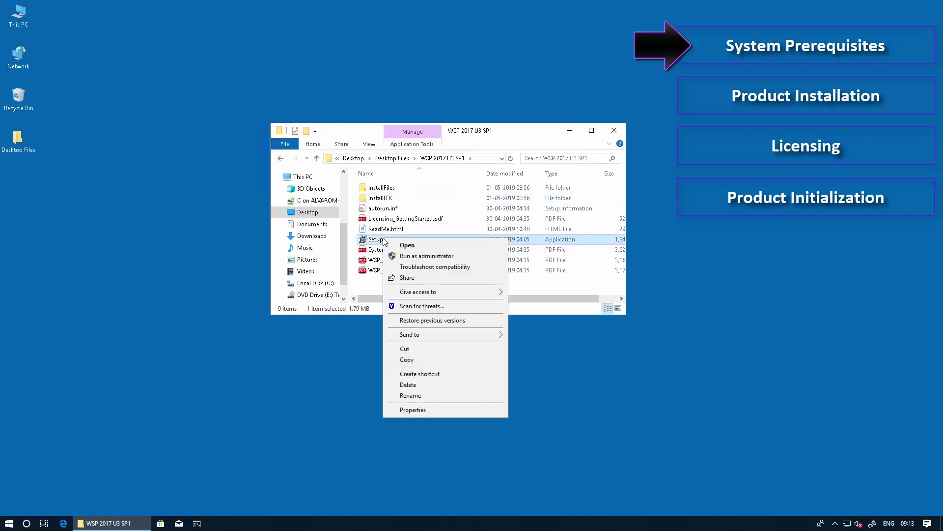
left_click(423, 256)
left_click(425, 326)
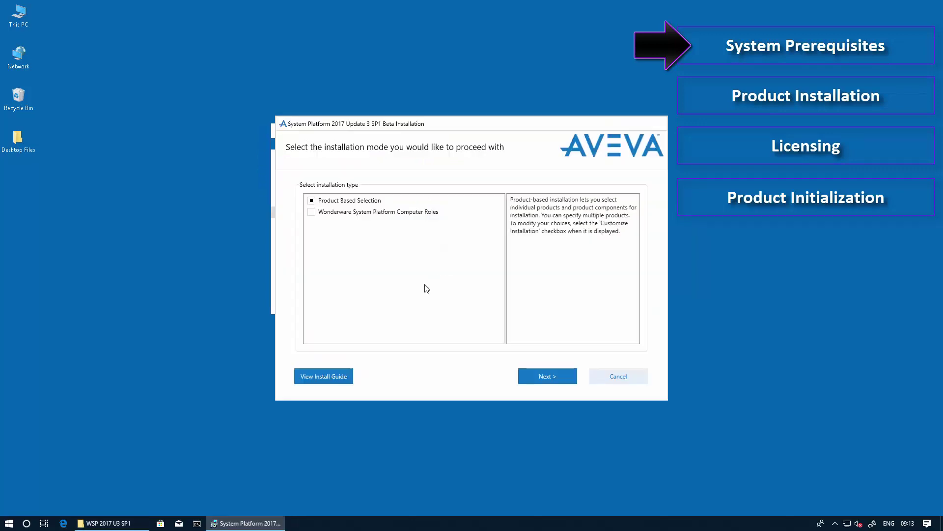
- Select Application Server and InTouch OMI Runtime plus AVEVA Enterprise Licensing Platform, then continue to the summary
left_click(547, 376)
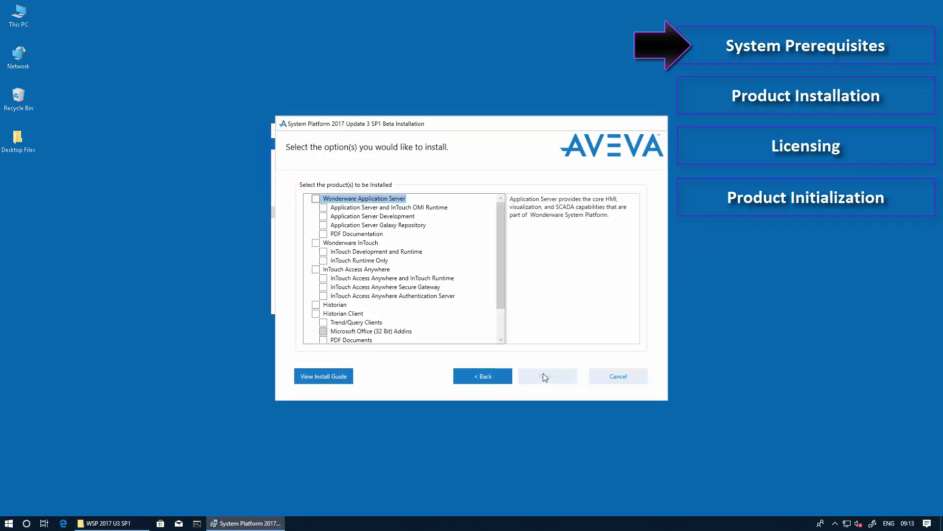
left_click(323, 207)
left_click_drag(503, 285, 500, 329)
left_click(316, 321)
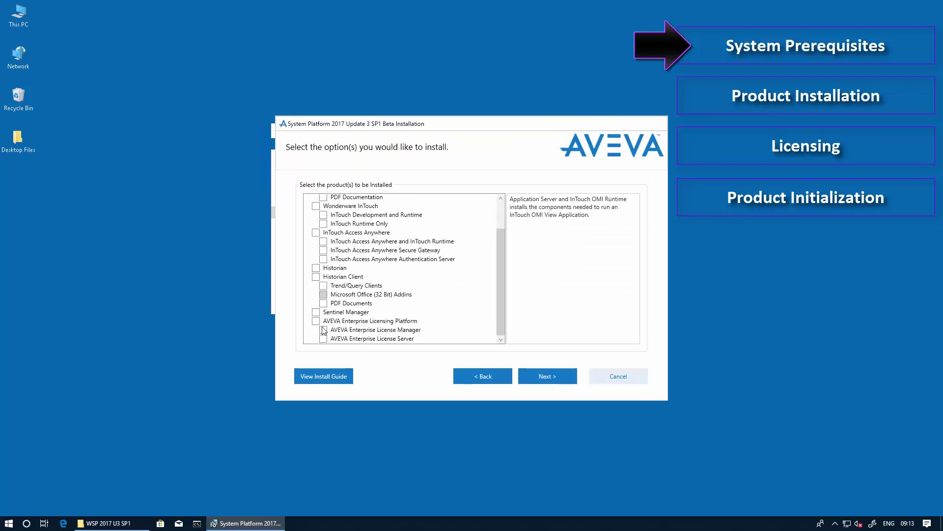
left_click(376, 331)
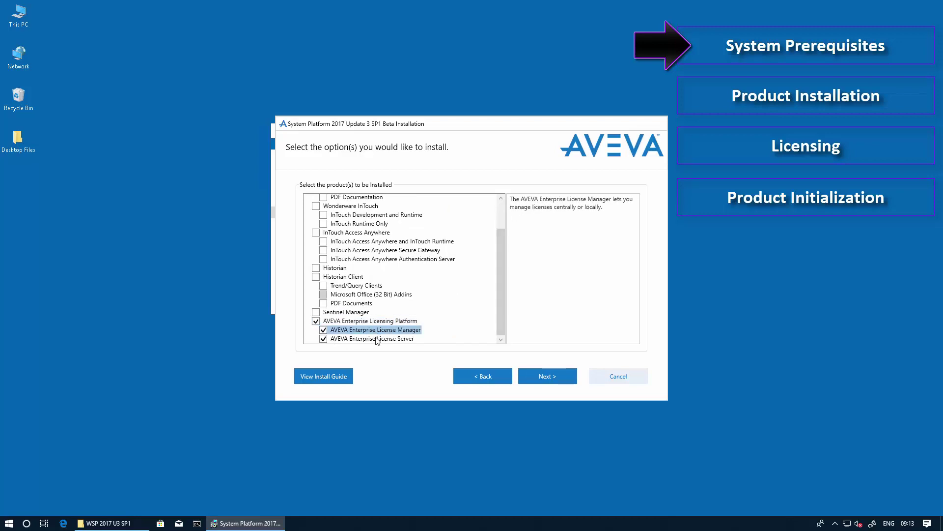
left_click(376, 339)
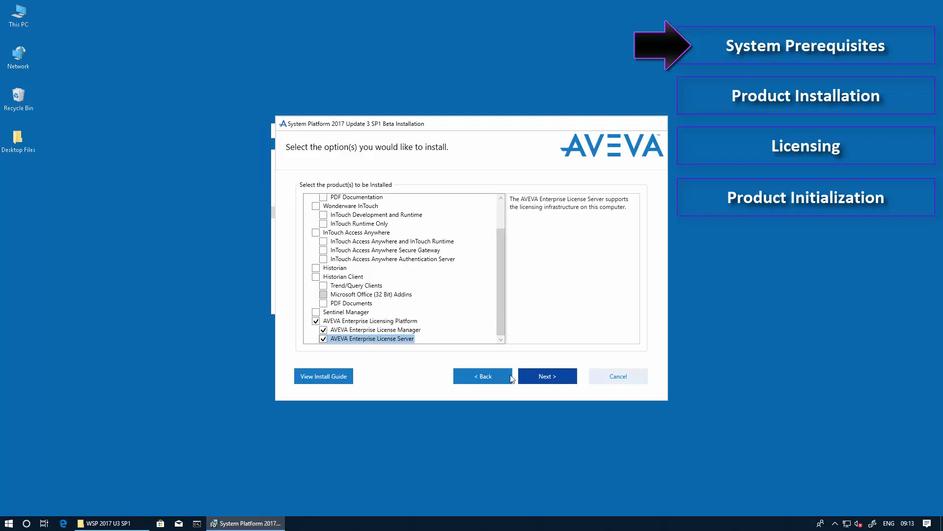
left_click(550, 377)
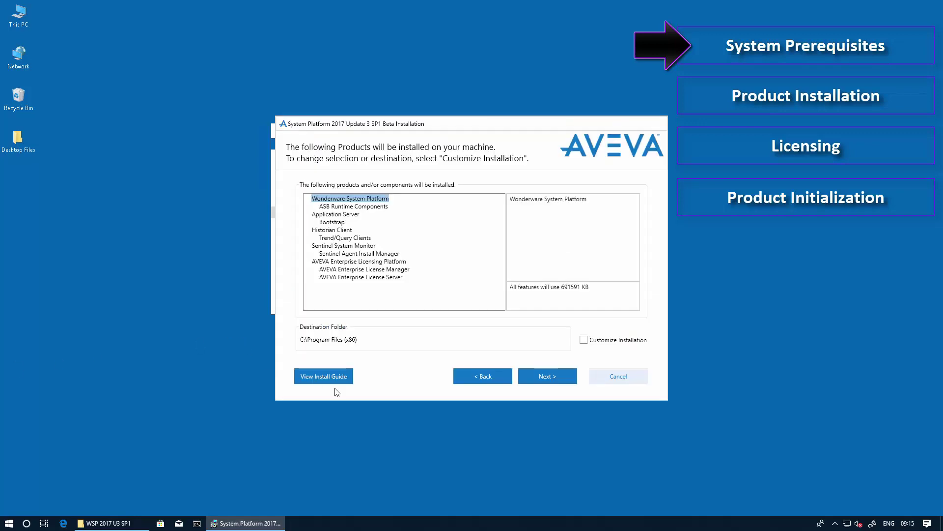
- Accept the System Platform licence agreement
left_click(550, 379)
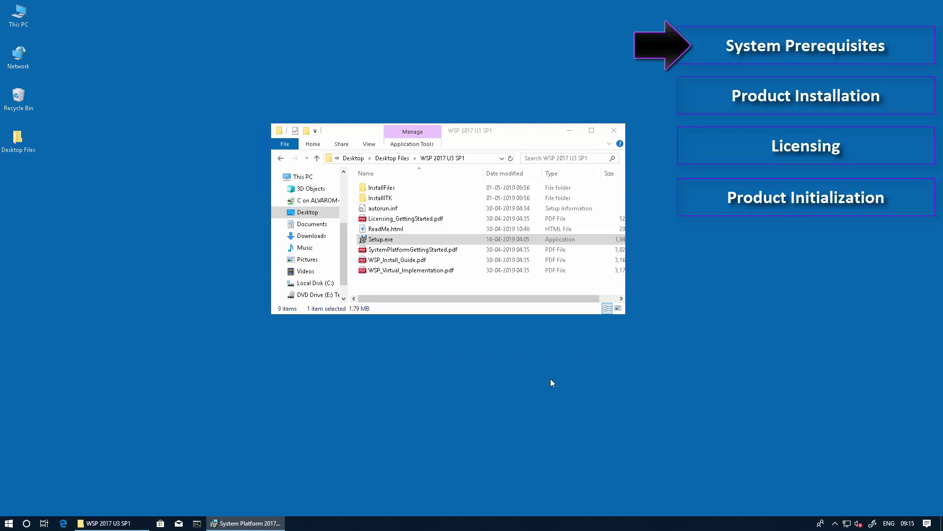
left_click(357, 348)
left_click(549, 378)
- Use an existing off-node account with its domain, user name and password, then start installing
left_click(419, 304)
left_click(446, 205)
key("ctrl+v")
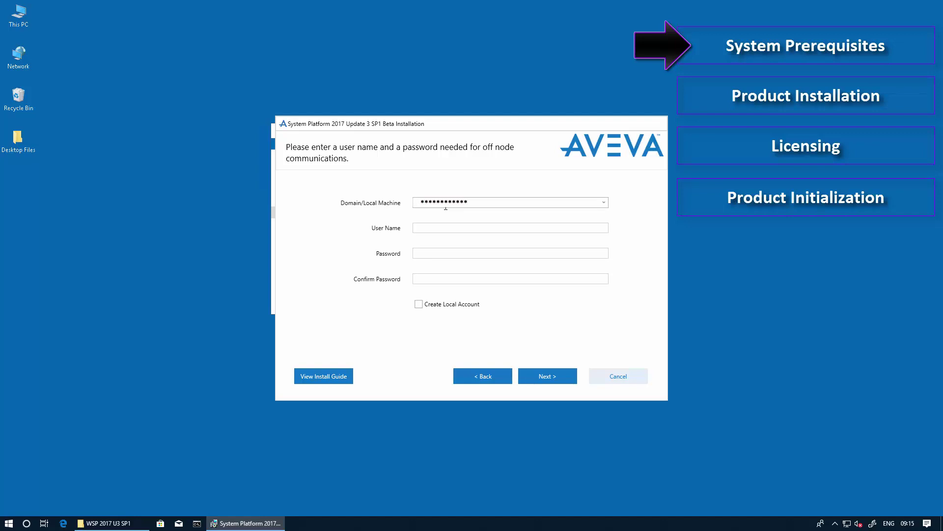
key("Tab")
key("ctrl+v")
key("Tab")
key("ctrl+v")
key("Tab")
key("ctrl+v")
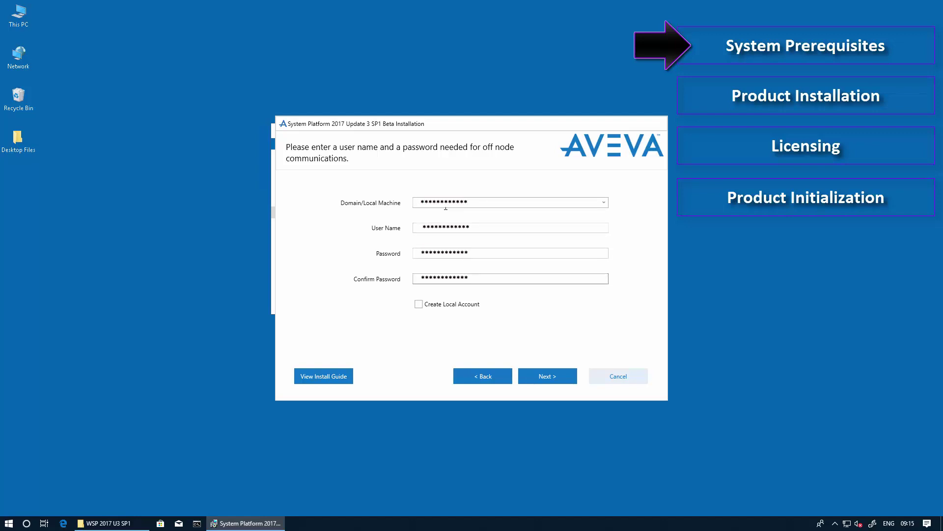
left_click(542, 380)
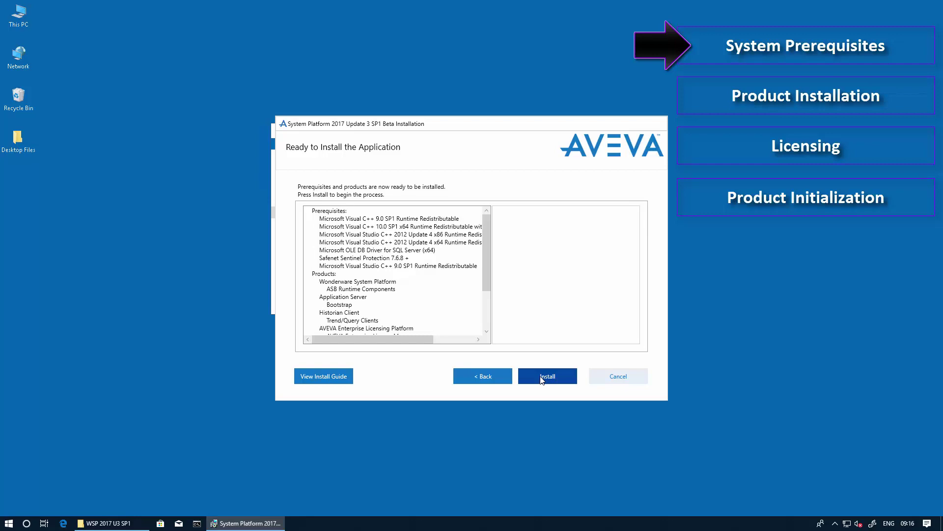
mouse_move(486, 277)
left_mouse_down()
mouse_move(489, 330)
mouse_move(491, 269)
left_mouse_up()
left_click(544, 377)
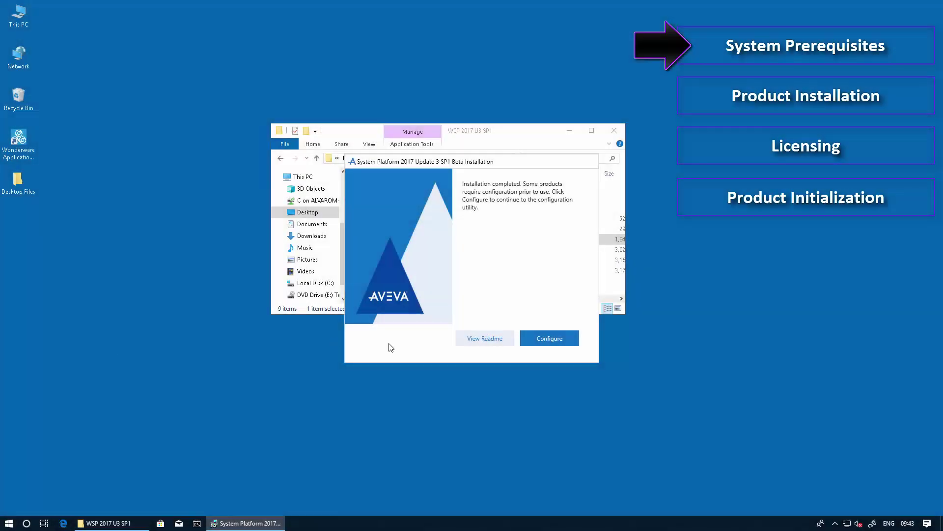
- Test and apply the License Server configuration on ATS002 port 55555
left_click(527, 343)
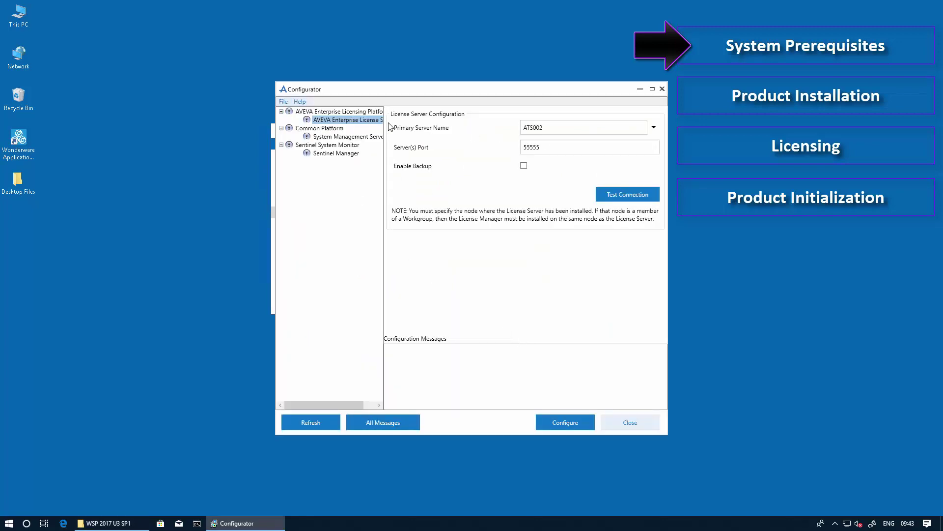
left_click(627, 197)
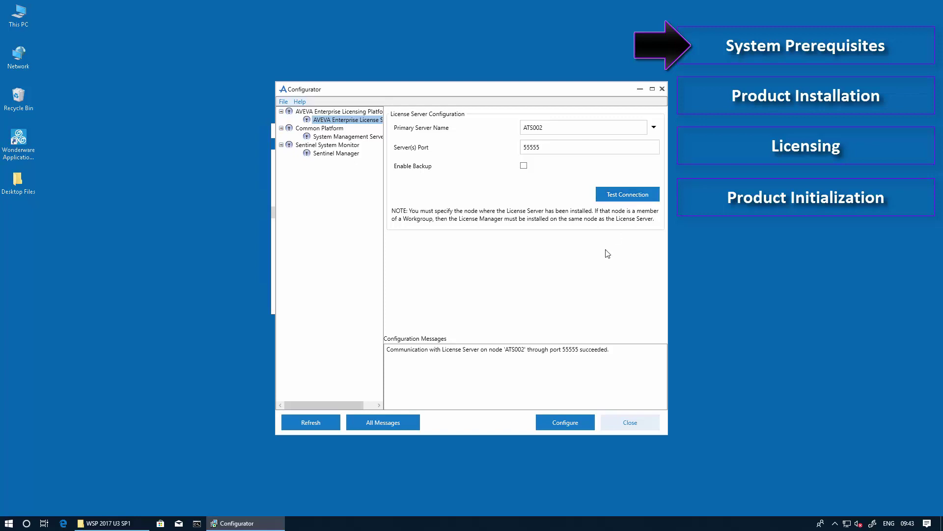
left_click(577, 428)
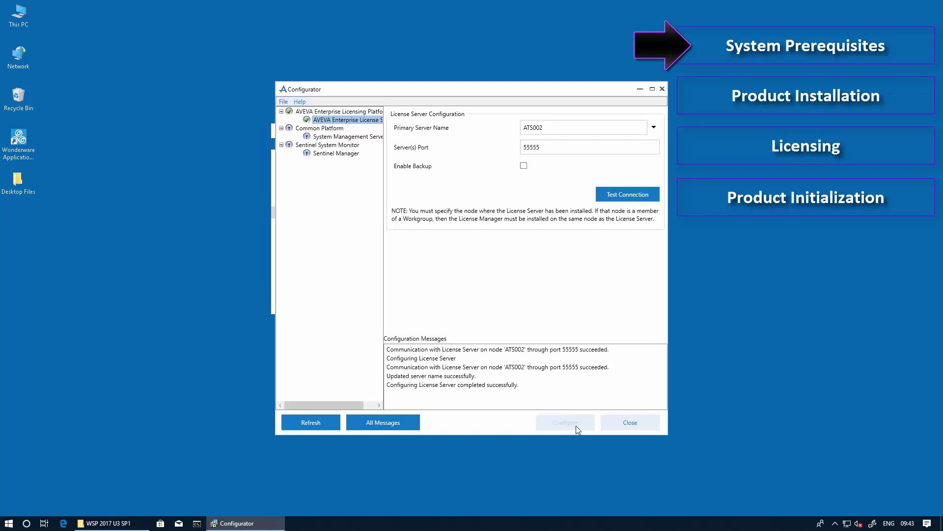
- Set No System Management Server, apply it, and exit the configurator
left_click(327, 137)
left_click(392, 209)
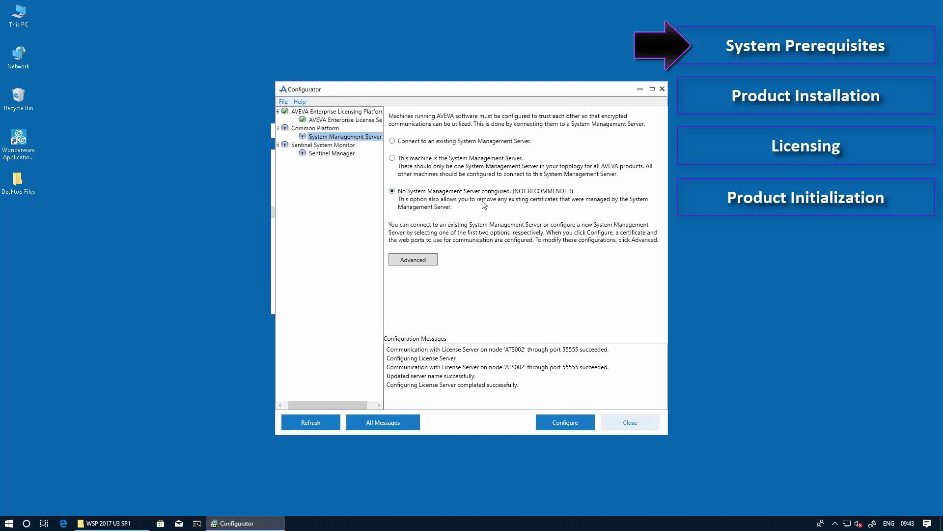
left_click(565, 423)
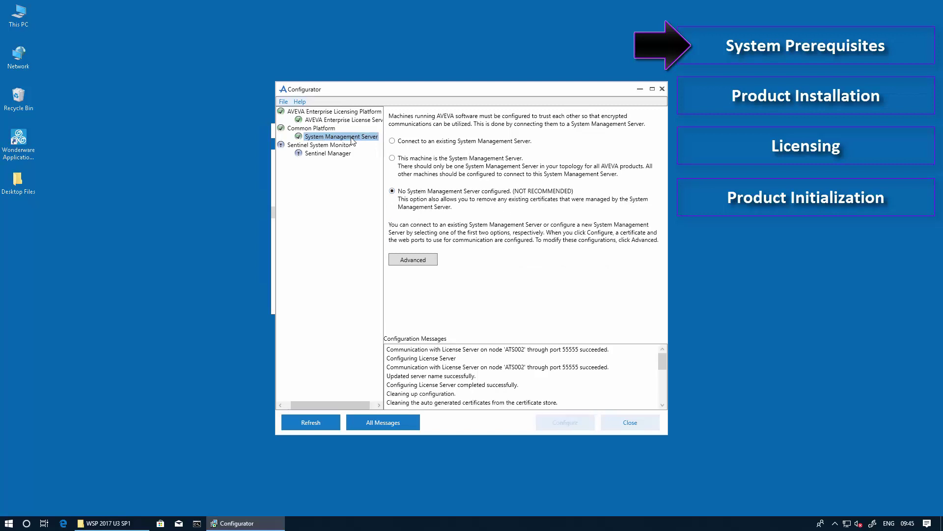
left_click(629, 424)
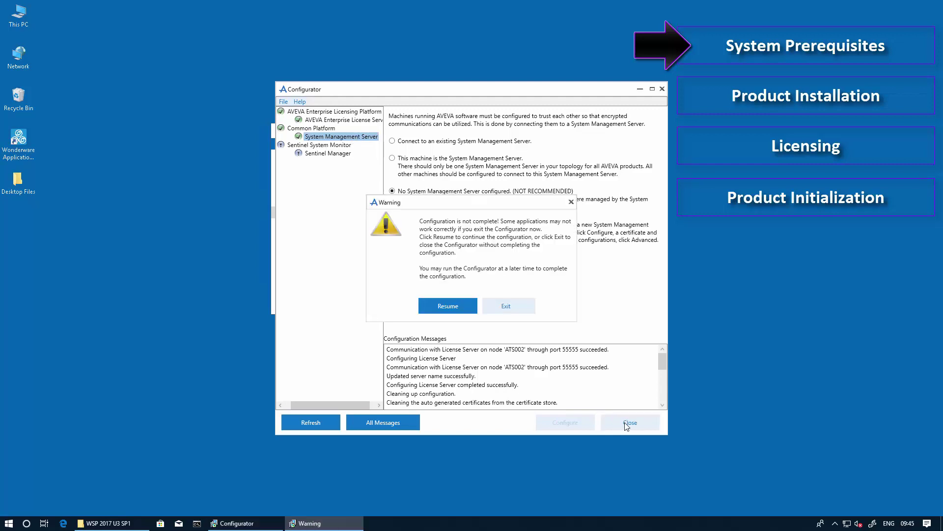
left_click(503, 307)
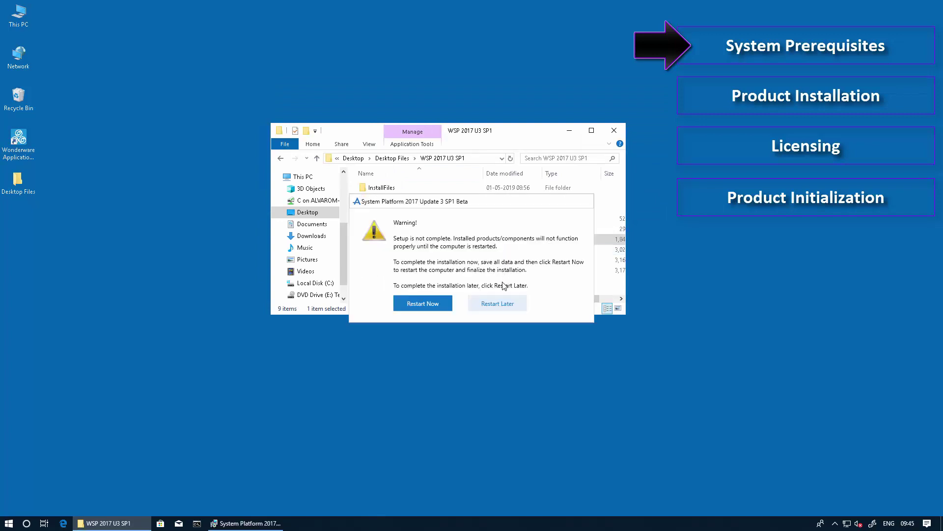
- Restart the computer, then run the Telemetry Server 2019 SetupLauncher.exe as administrator
left_click(436, 304)
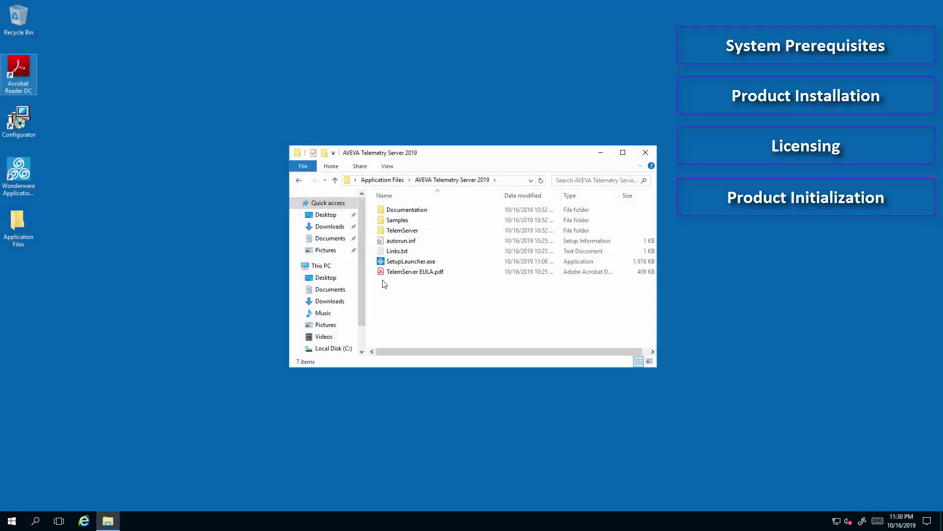
right_click(383, 261)
left_click(408, 278)
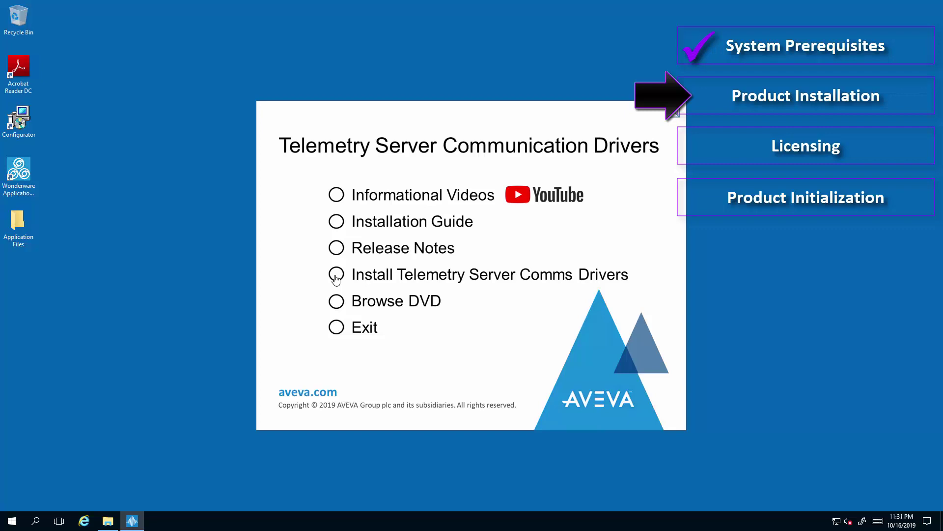
- Start the comms drivers install, accept the Visual C++ 2017 prerequisites, and reboot
left_click(336, 279)
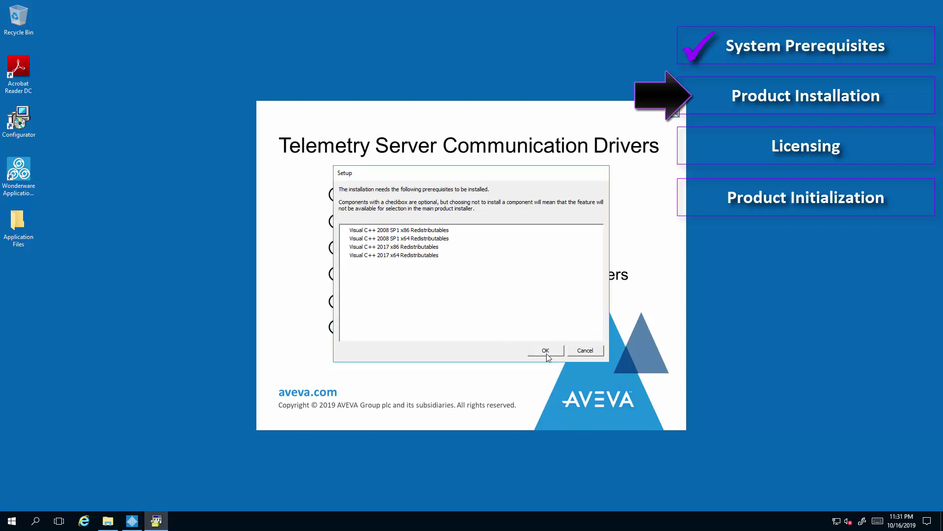
left_click(545, 351)
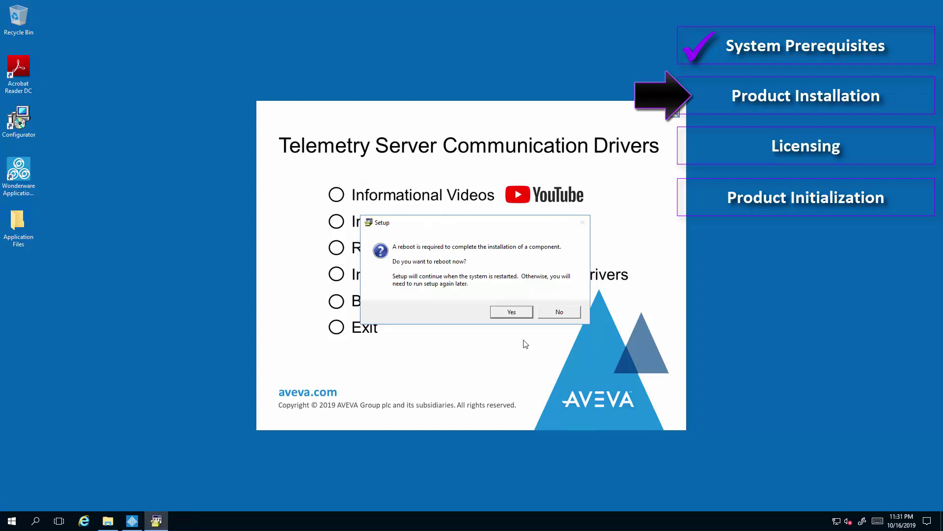
left_click(511, 312)
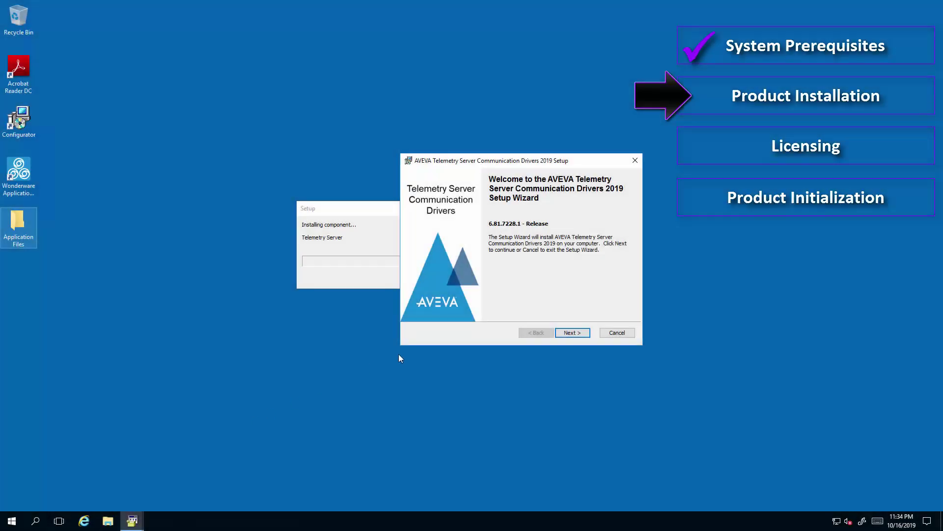
- Accept the licence, enter the customer information, and keep the default setup type
left_click(584, 333)
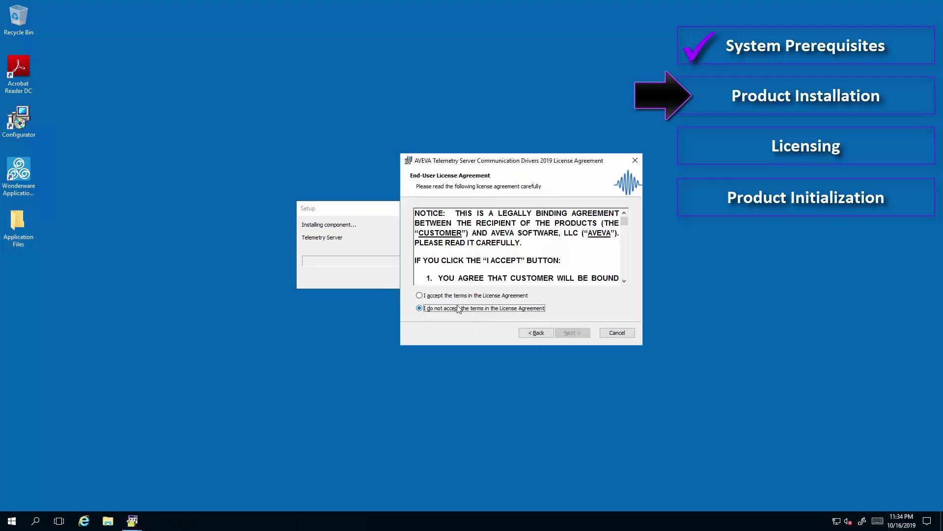
left_click(420, 296)
left_click(572, 333)
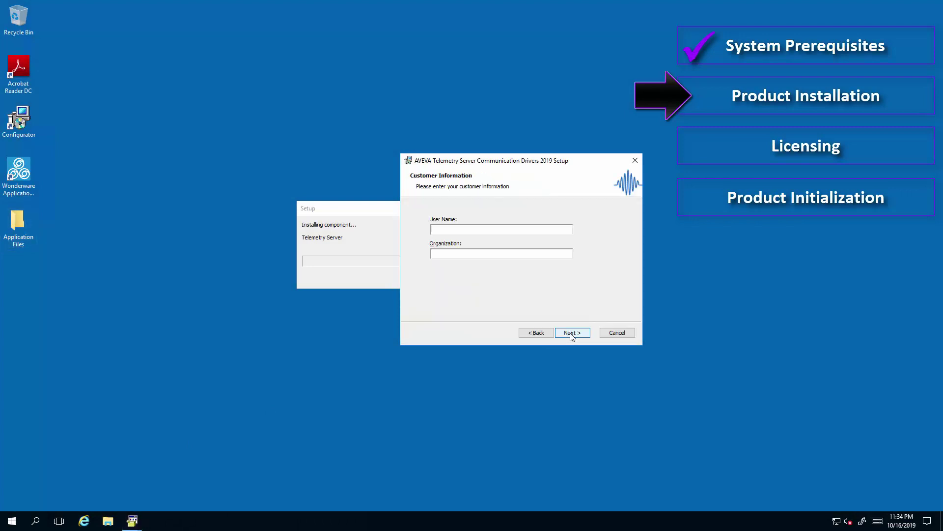
type("AM")
type("AVEVA")
left_click(577, 334)
left_click(570, 333)
- Create the Super User 'Admin' with its password and begin the installation
type("Admin")
key("Tab")
type("****")
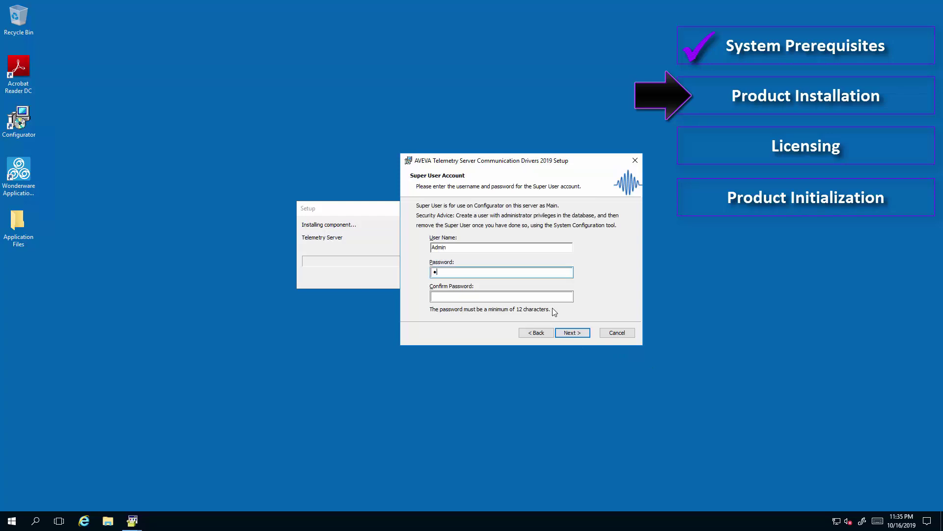
type("**********")
key("Tab")
type("******")
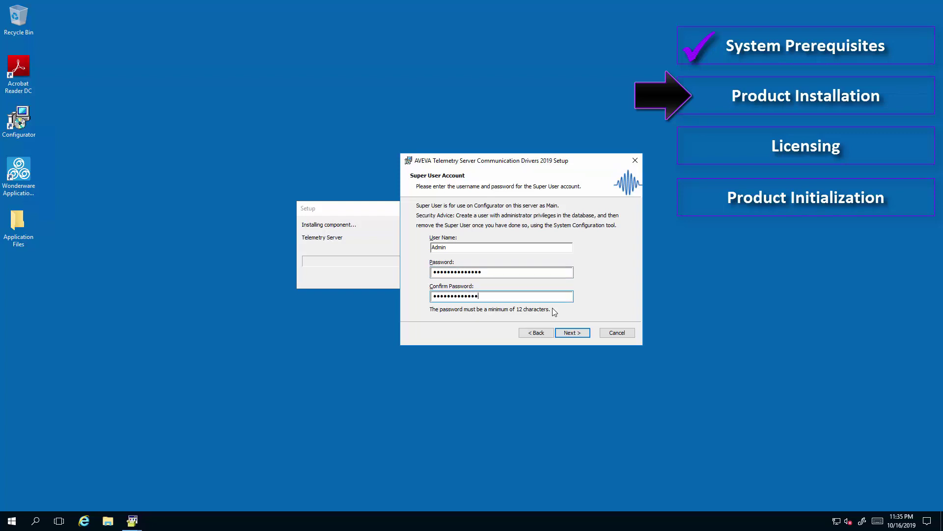
left_click(576, 333)
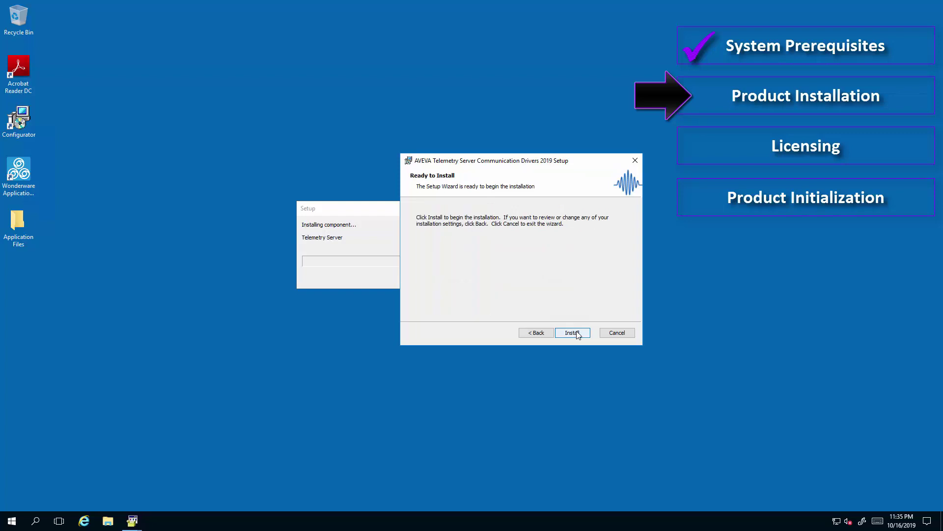
left_click(577, 333)
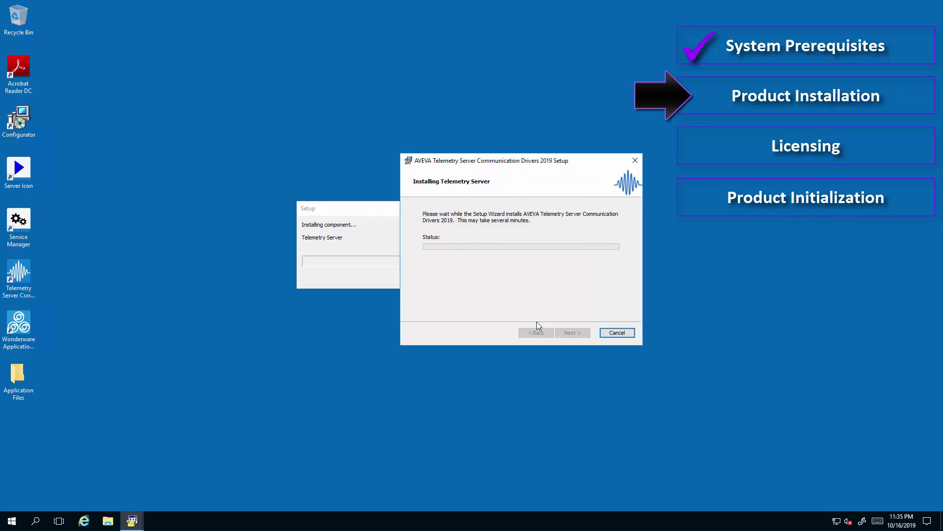
- Finish the wizard and open server ATS002 in Enterprise License Manager, maximized
left_click(581, 336)
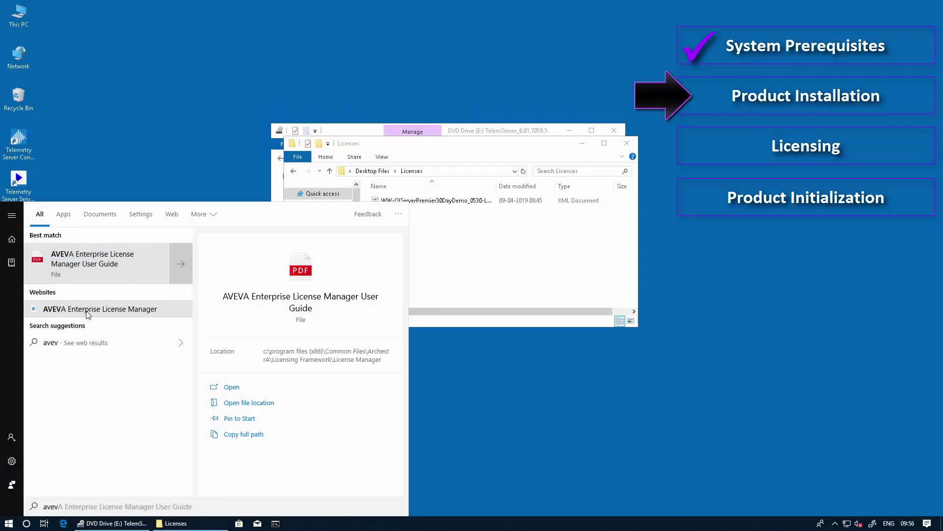
left_click(86, 309)
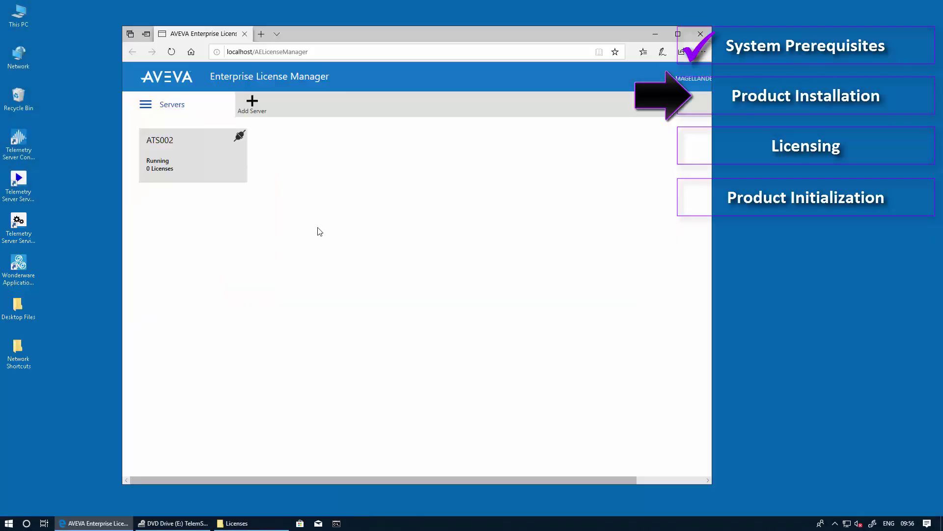
left_click(188, 175)
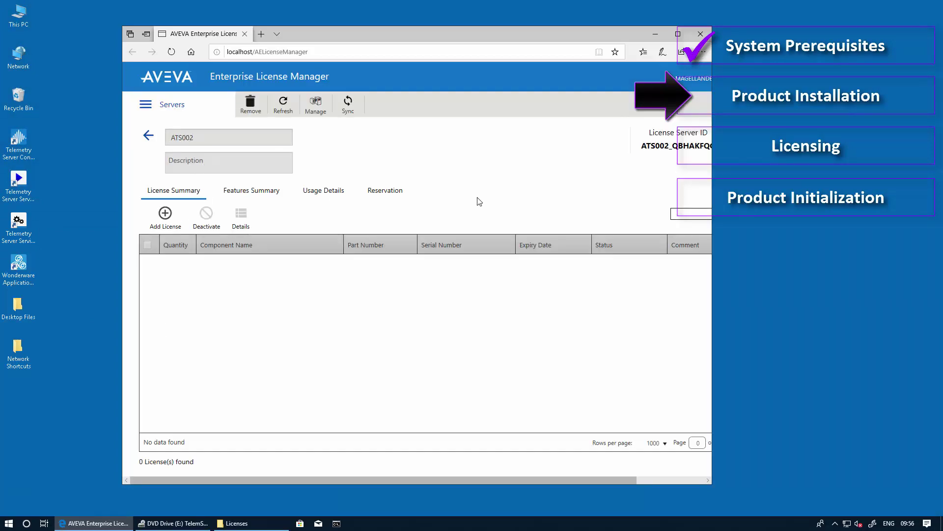
left_click(678, 33)
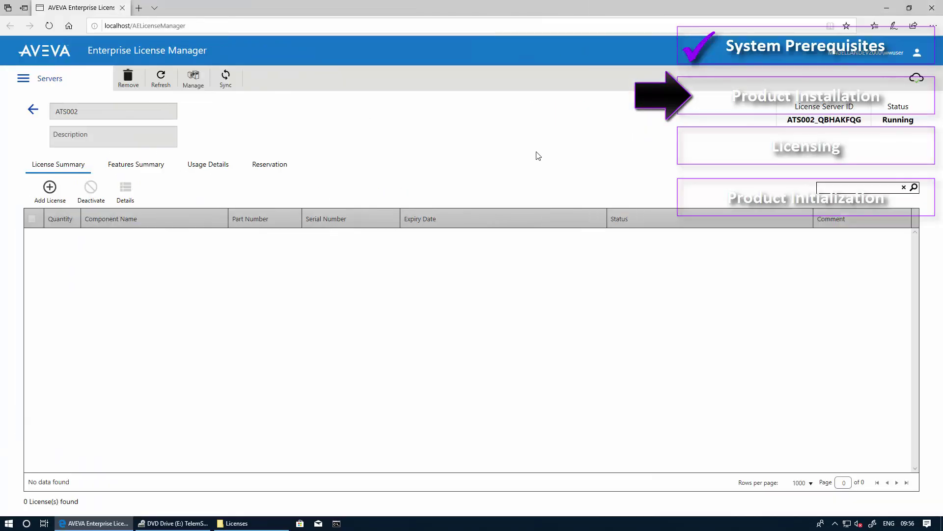
- Load the demo license XML from Desktop Files > Licenses and activate OI Servers Premier G-3.0 Fault Tolerant
left_click(49, 192)
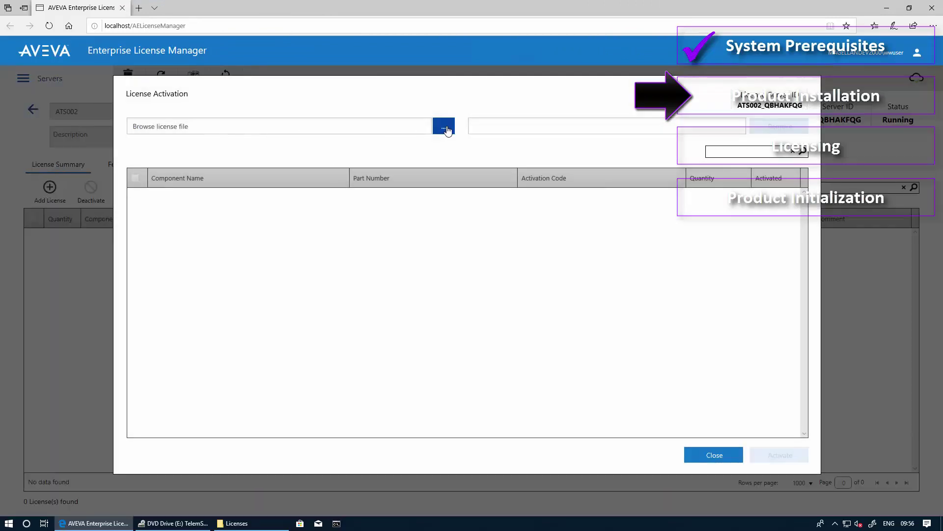
left_click(447, 131)
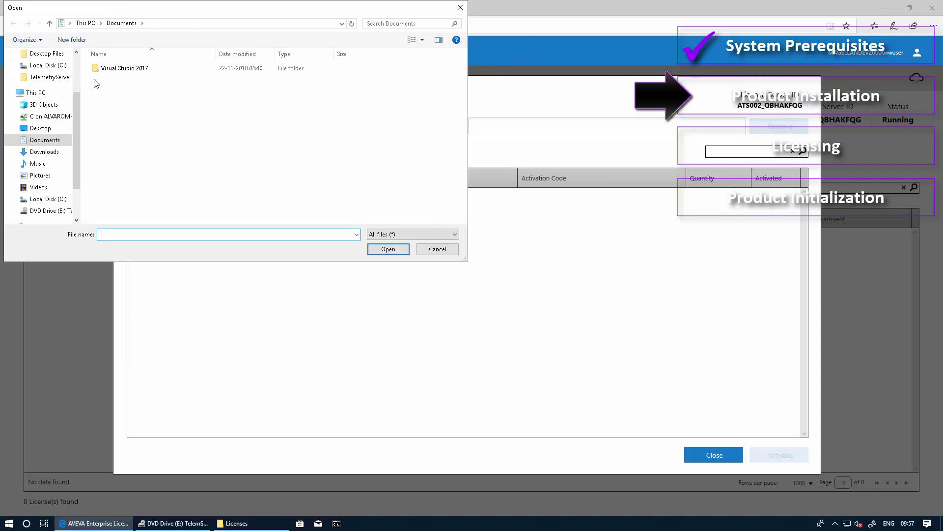
left_click(40, 127)
double_click(115, 68)
double_click(127, 70)
left_click(129, 70)
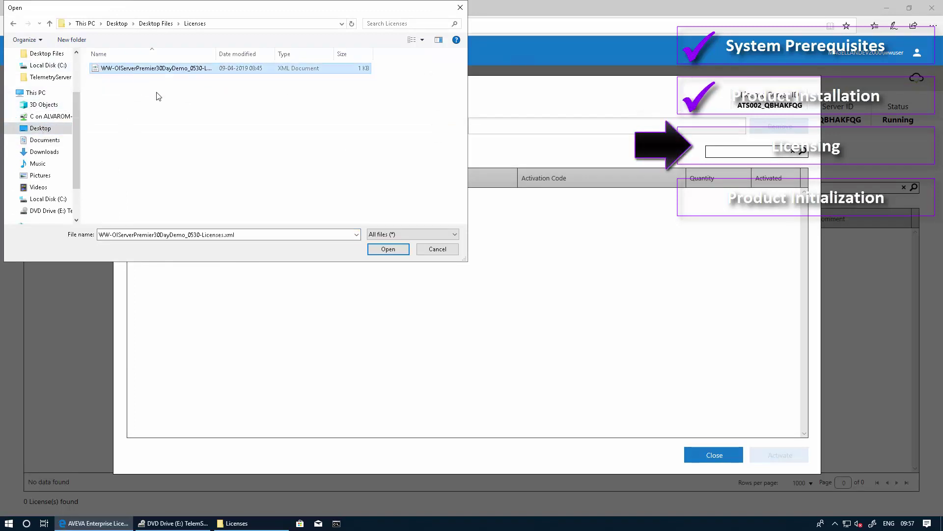
left_click(387, 249)
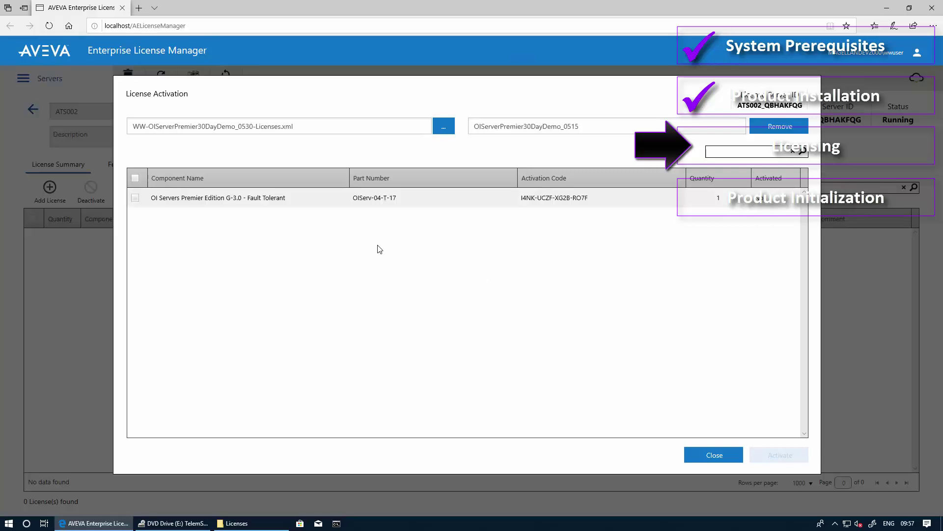
left_click(134, 199)
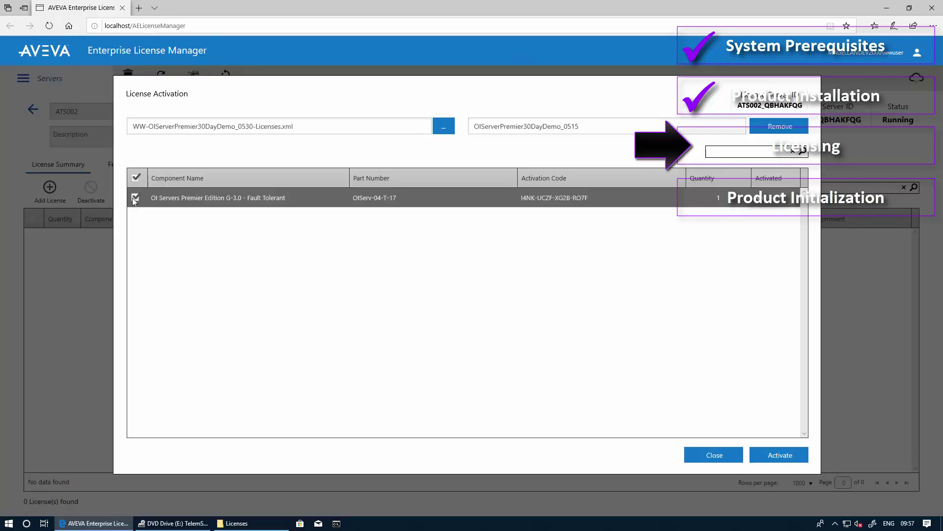
left_click(773, 456)
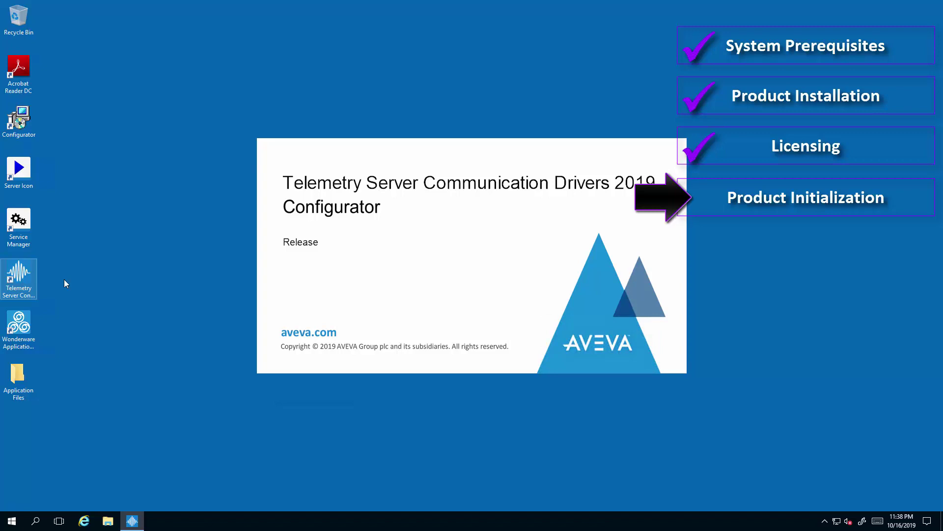
- Try browsing the local database and dismiss the access-denied message
left_click(826, 522)
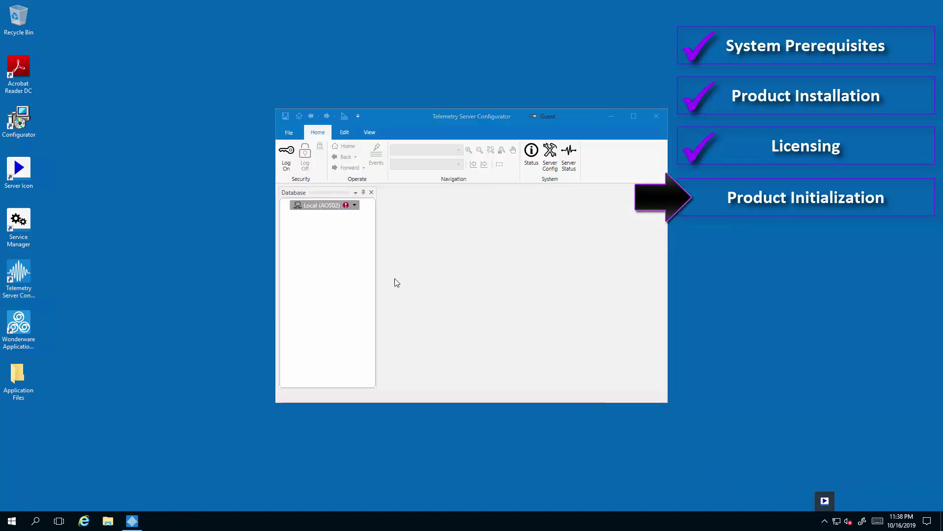
left_click(355, 205)
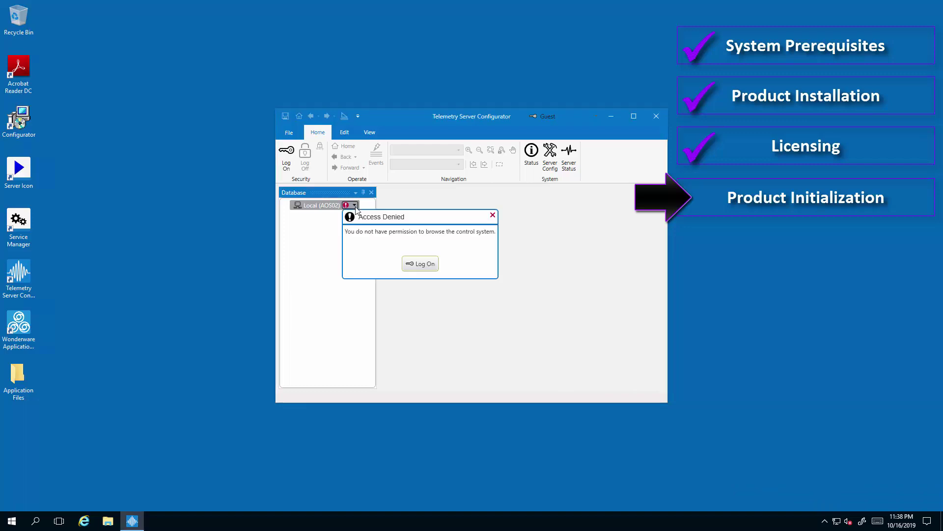
left_click(428, 268)
- Log on as the administrator, then expand Local (AOS02) and widen the Database panel to show its Samples folder
left_click(290, 164)
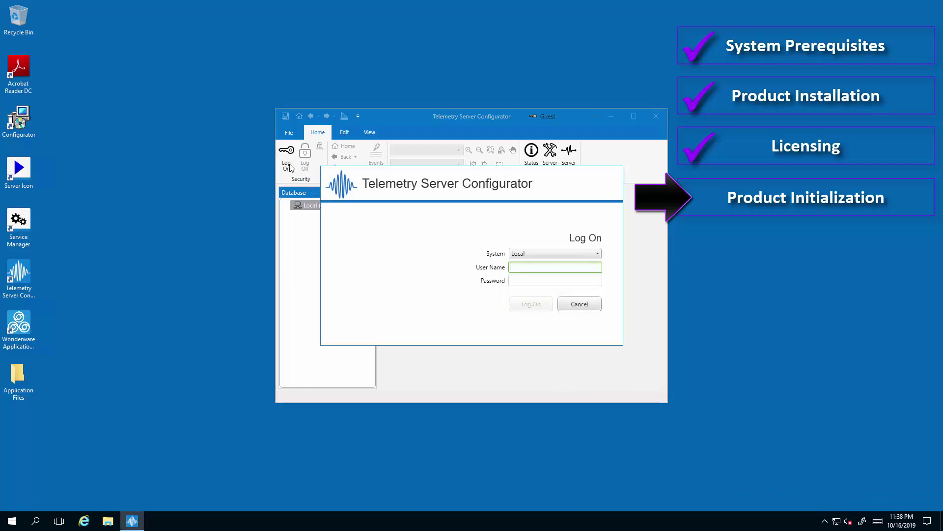
type("admin")
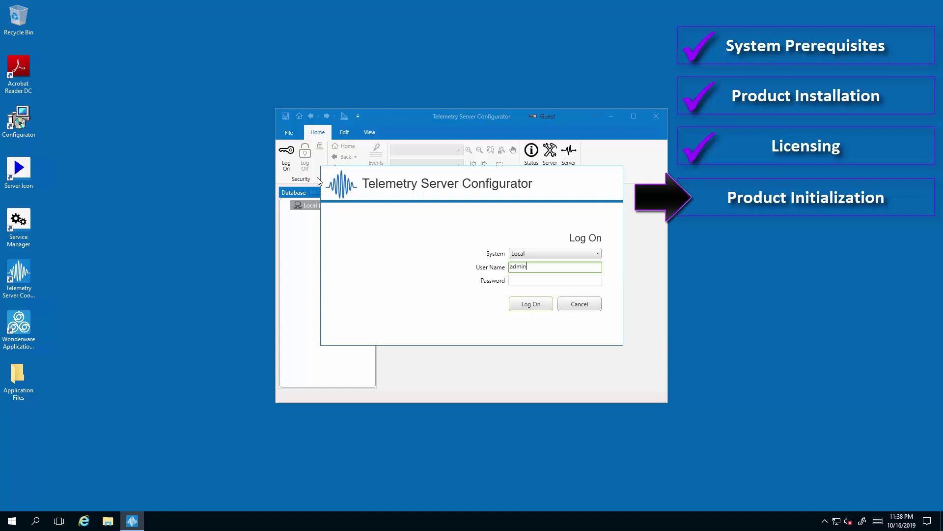
key("Tab")
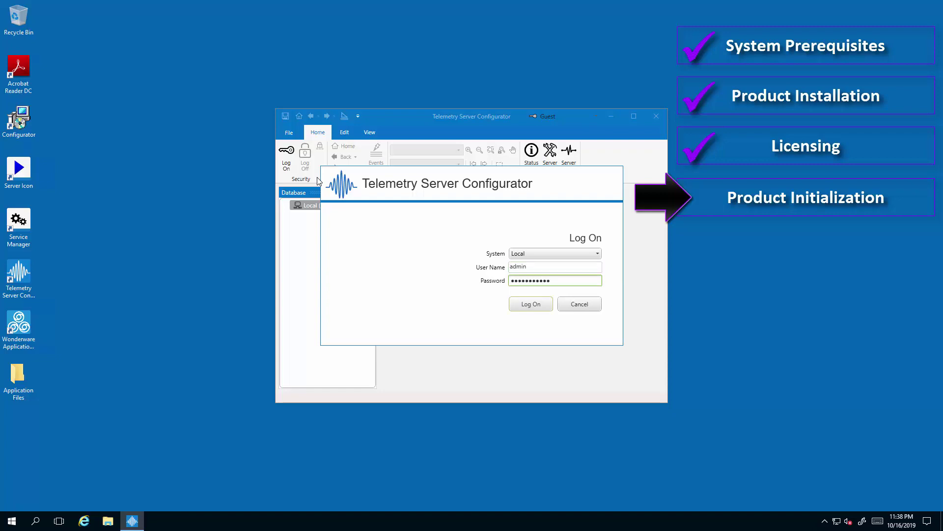
key("Return")
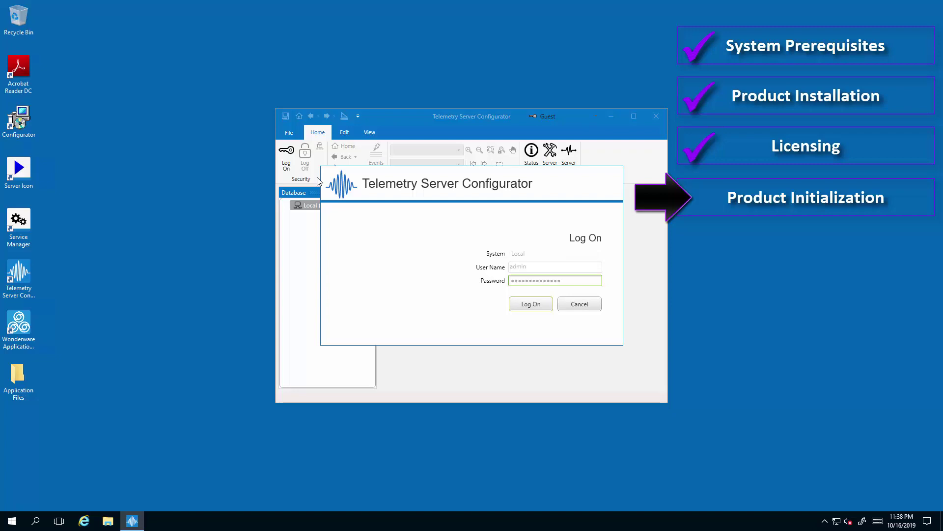
left_click(285, 205)
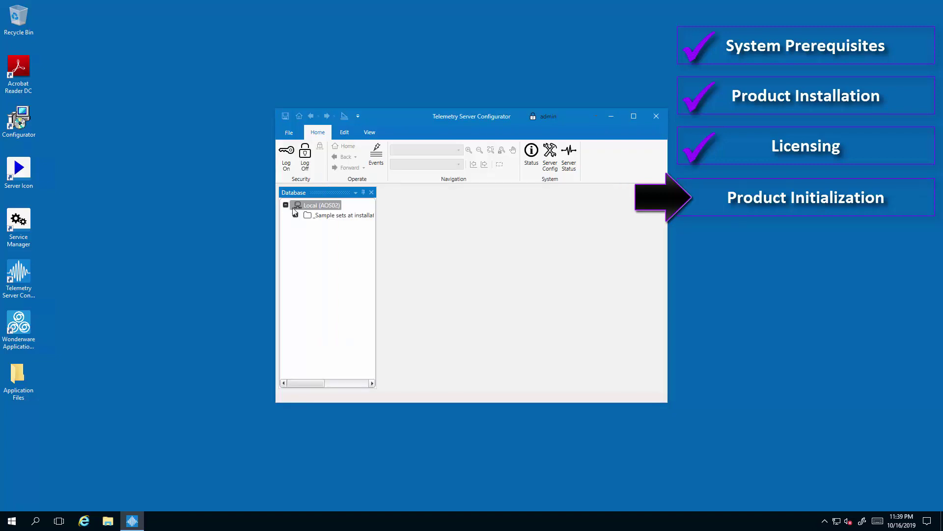
left_click_drag(376, 257, 499, 258)
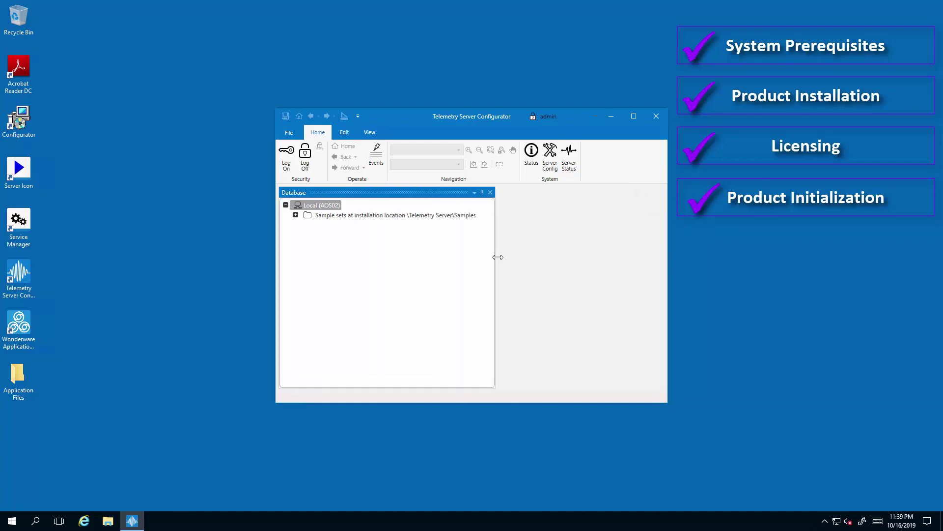